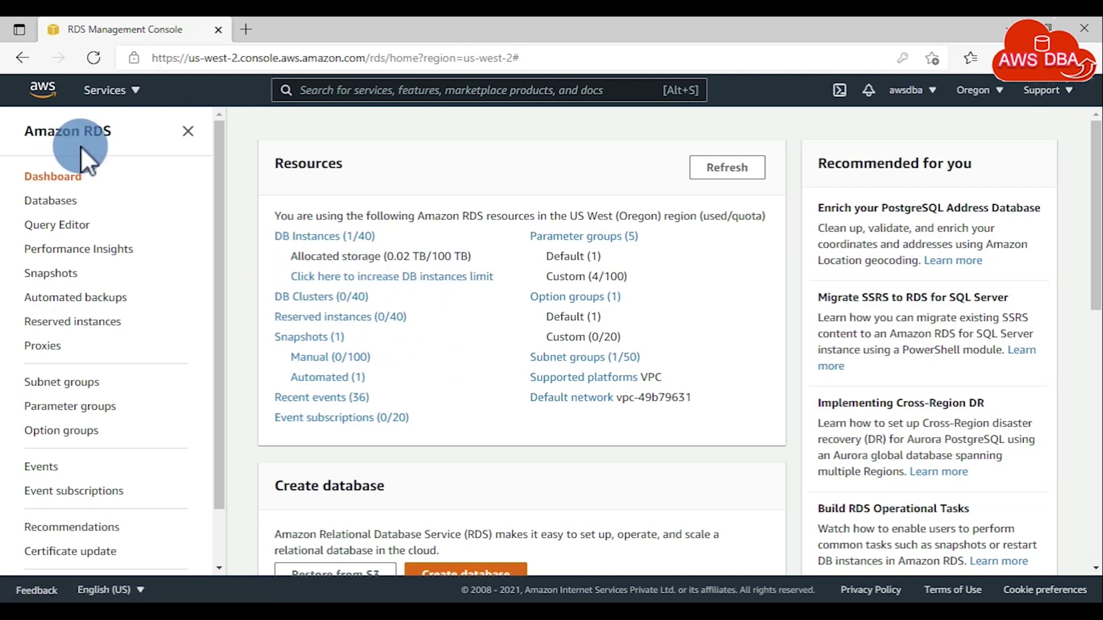
Select the demodb instance and choose Stop from its Actions menu
click(74, 207)
click(278, 305)
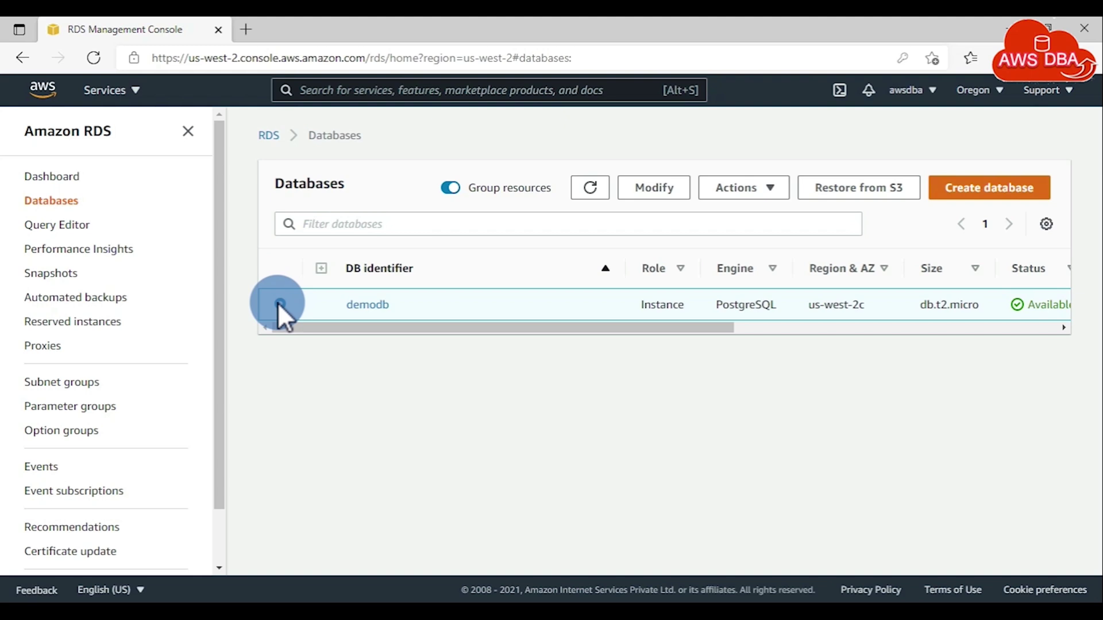
click(768, 194)
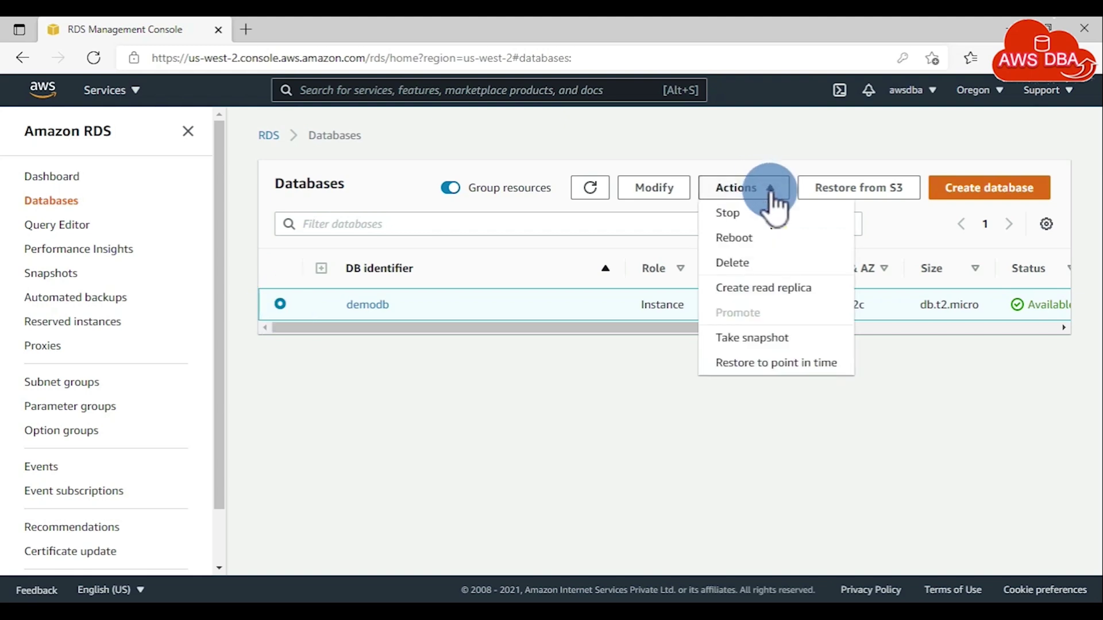
click(734, 215)
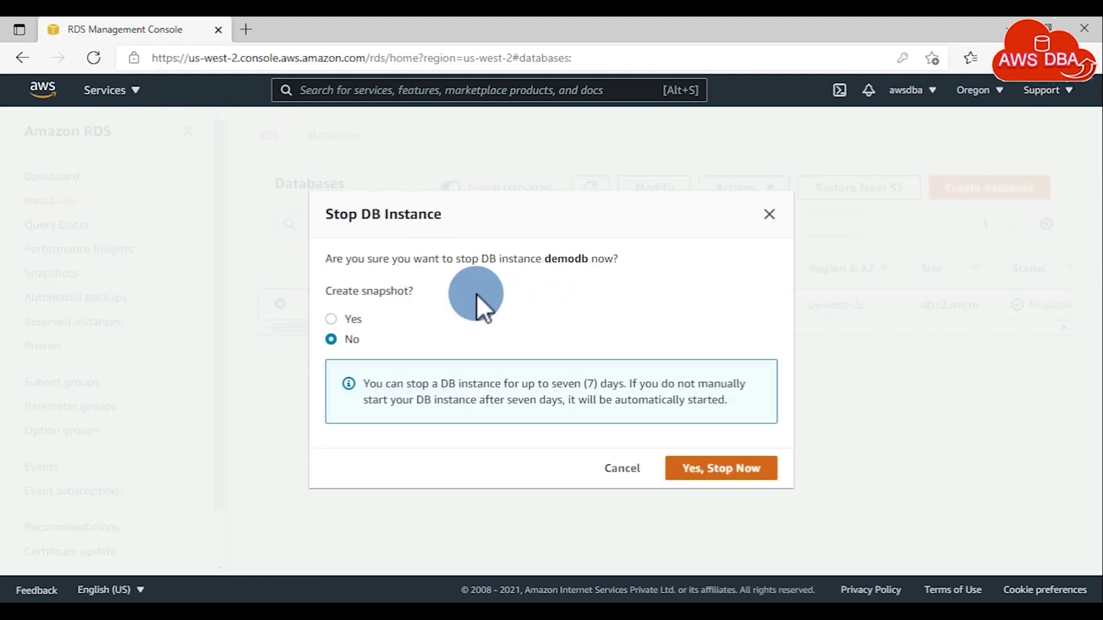
Set Create snapshot to Yes and select the snapshot name field, then switch snapshot to No
click(345, 319)
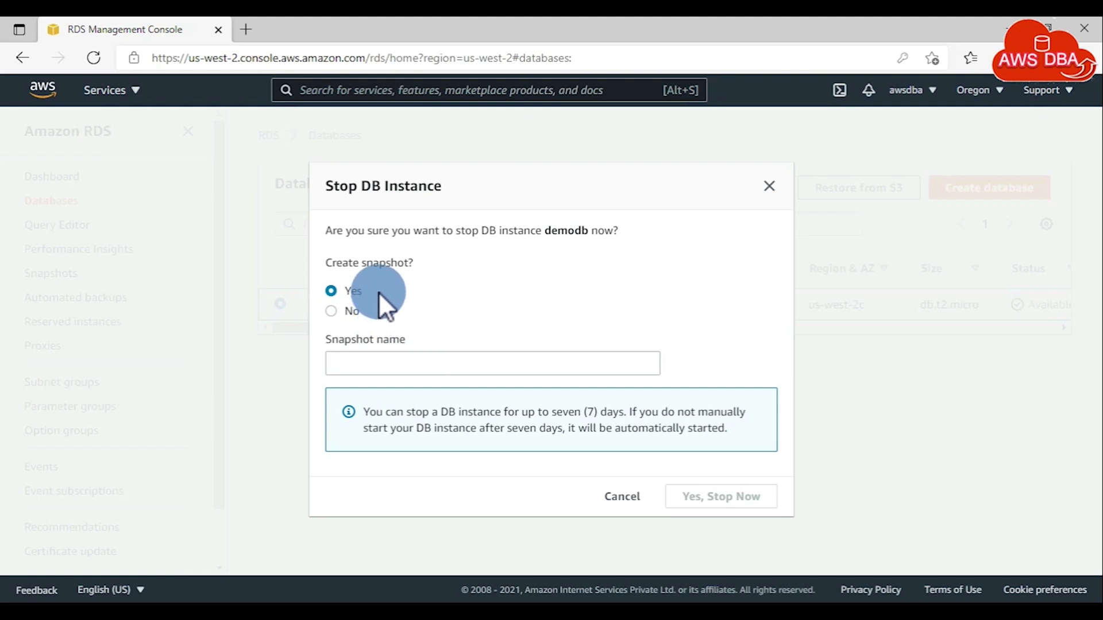
click(519, 357)
text(demodb-snap-bkp)
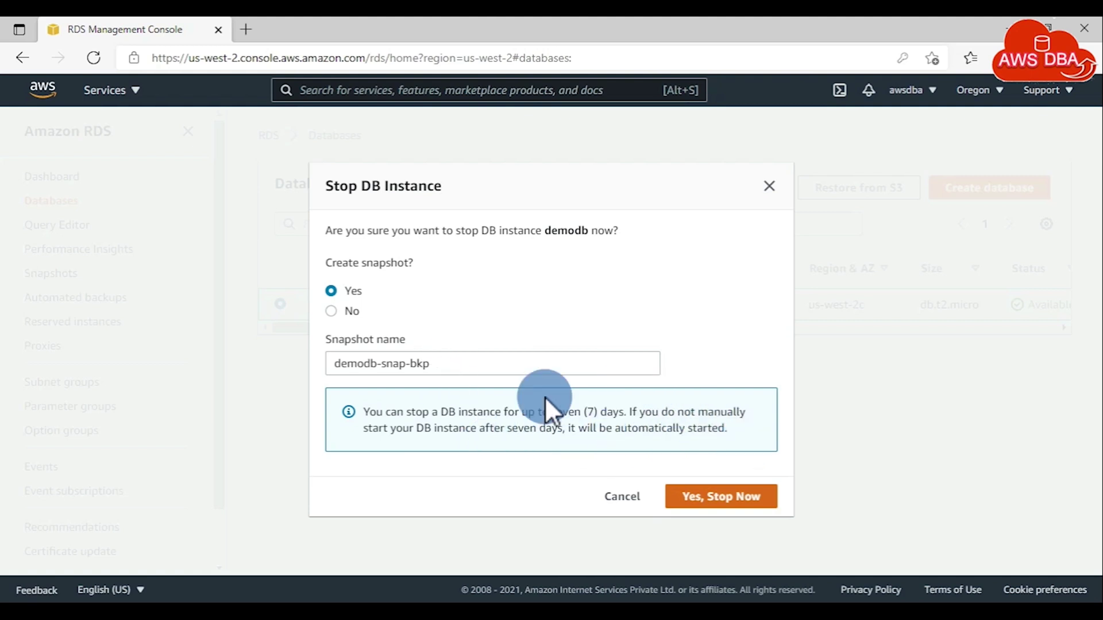
click(333, 310)
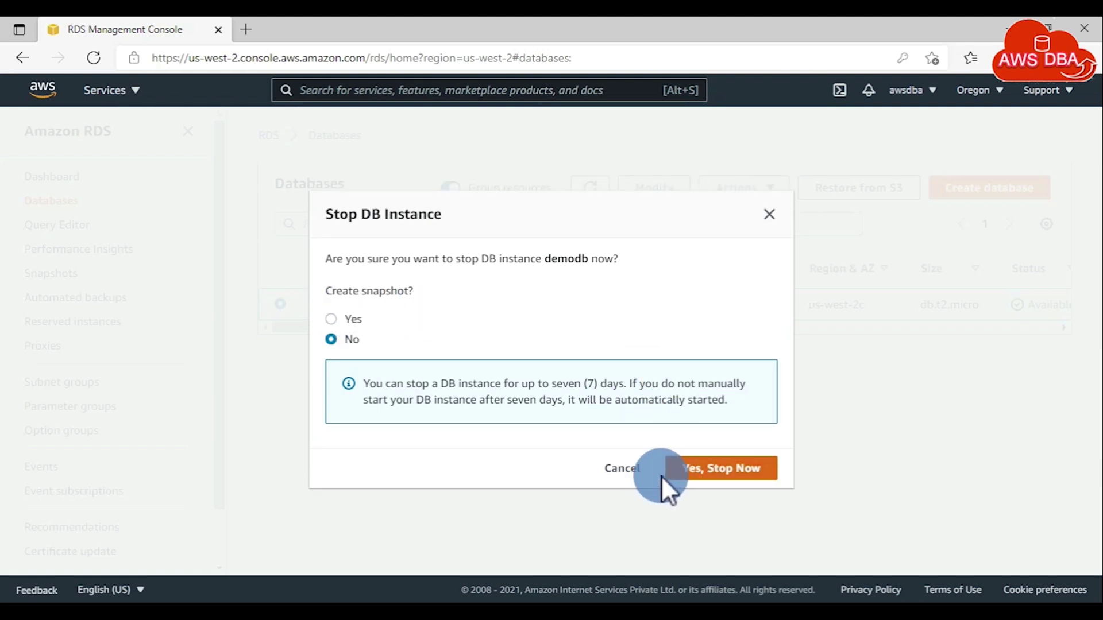
Confirm stopping demodb with Yes, Stop Now, so it shows Stopping
click(714, 477)
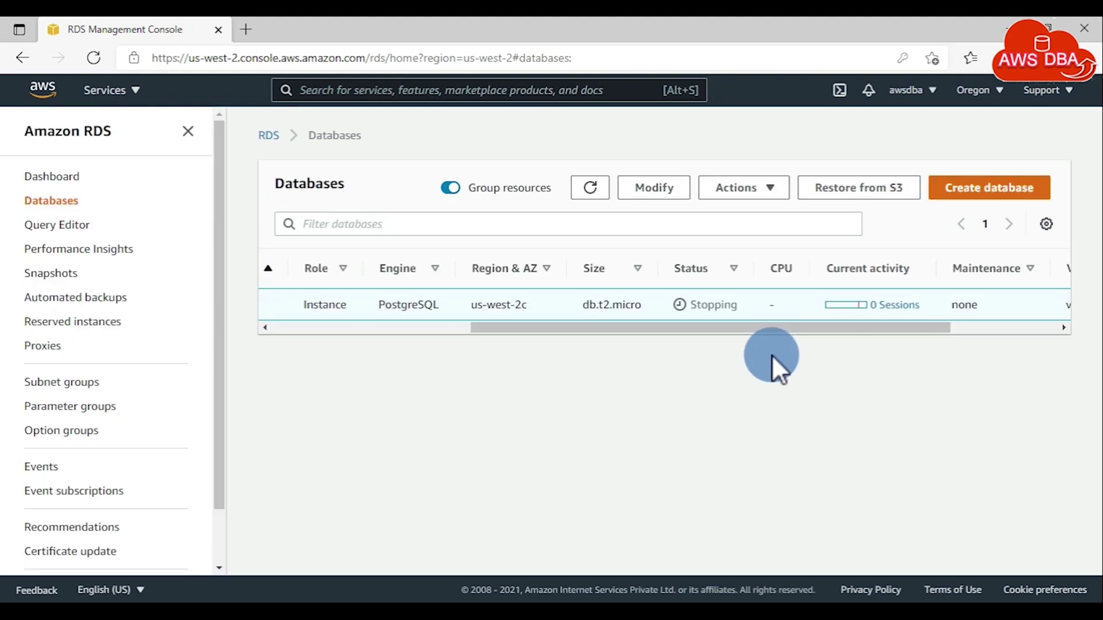